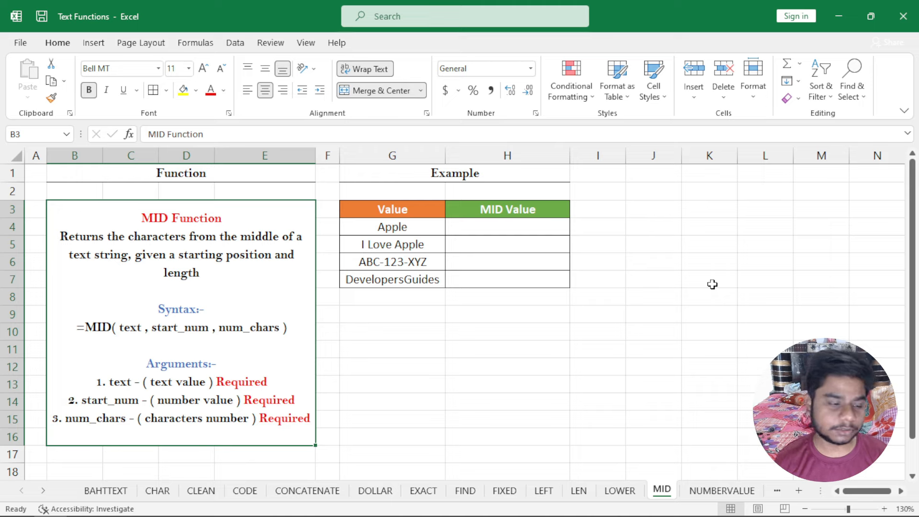
# - Examine the MID function's syntax and its three required arguments, text, start_num and num_chars, in the Function description cell
pyautogui.doubleClick(86, 332)
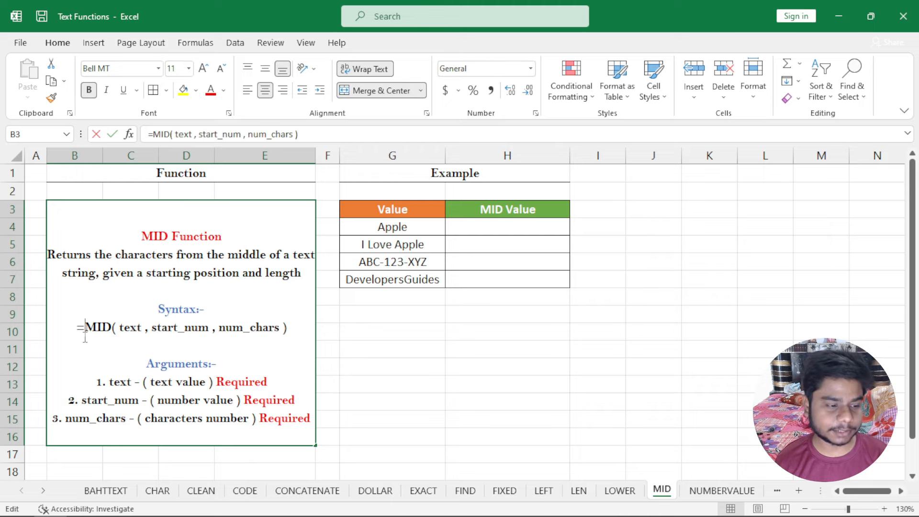
pyautogui.moveTo(86, 332); pyautogui.dragTo(111, 334)
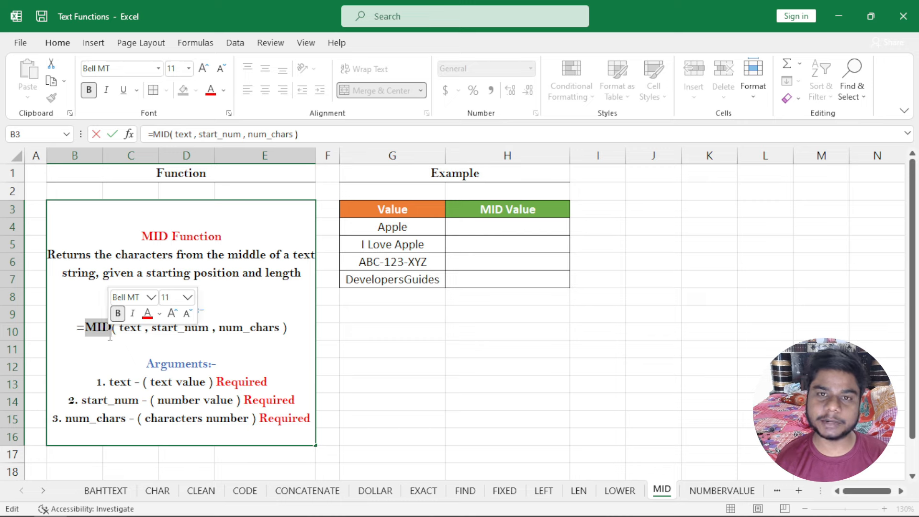
pyautogui.click(111, 334)
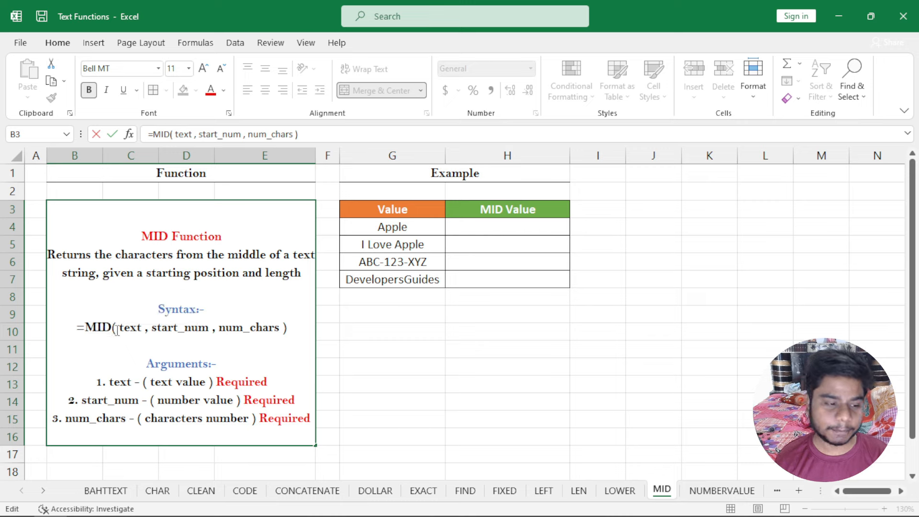
pyautogui.moveTo(119, 330); pyautogui.dragTo(71, 326)
pyautogui.click(155, 324)
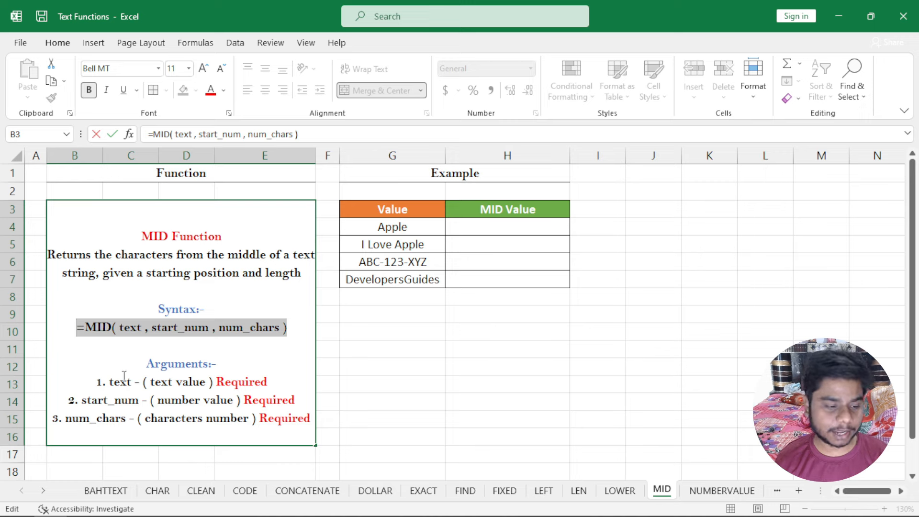
pyautogui.moveTo(150, 382); pyautogui.dragTo(207, 380)
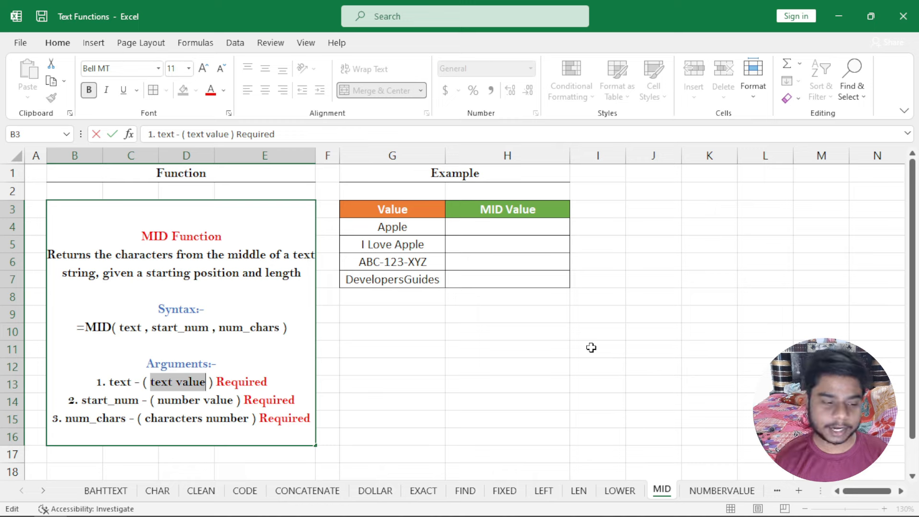
pyautogui.moveTo(268, 382); pyautogui.dragTo(217, 390)
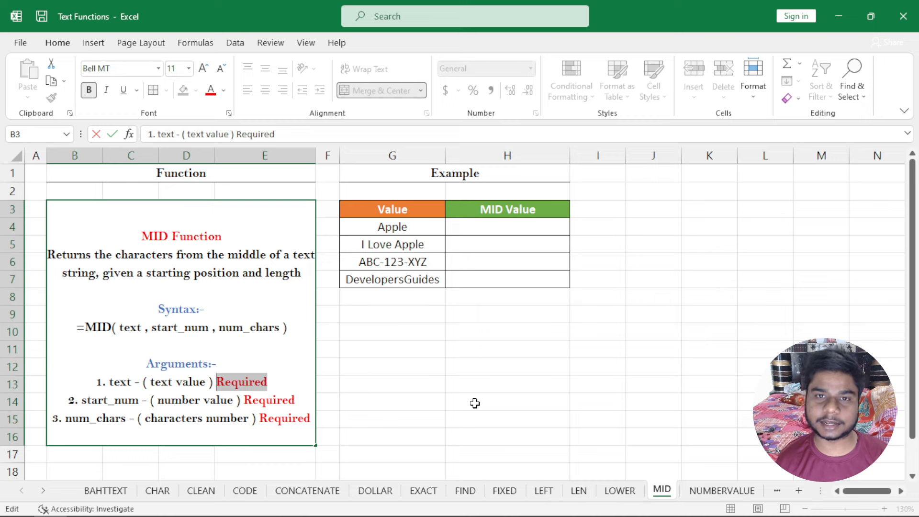
pyautogui.moveTo(79, 400); pyautogui.dragTo(230, 402)
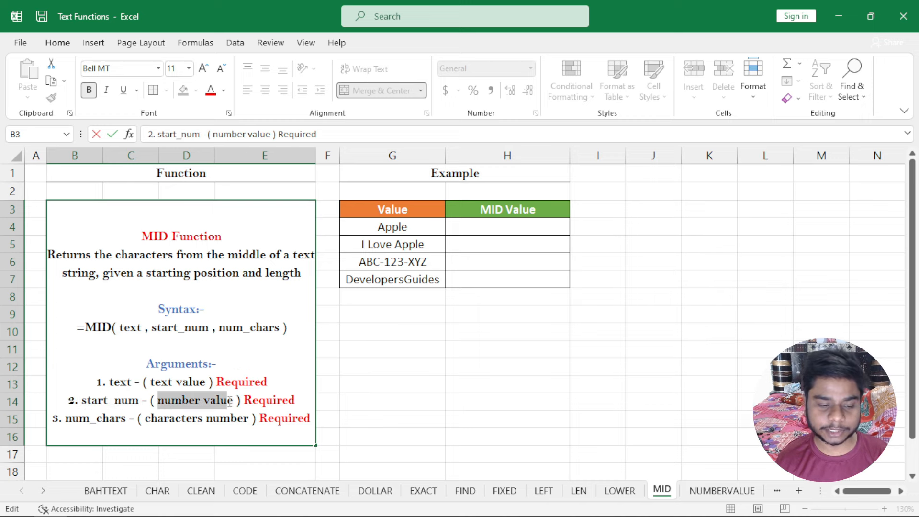
pyautogui.moveTo(295, 402); pyautogui.dragTo(243, 403)
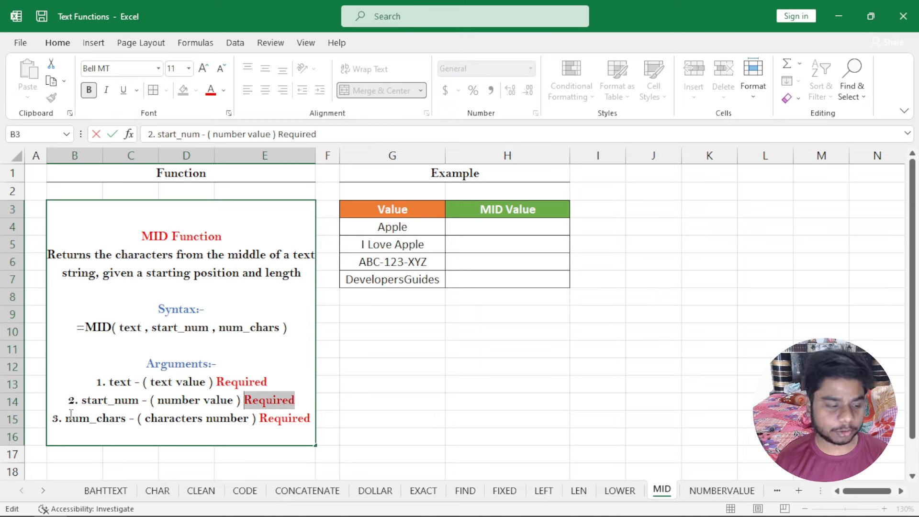
pyautogui.moveTo(65, 418); pyautogui.dragTo(250, 421)
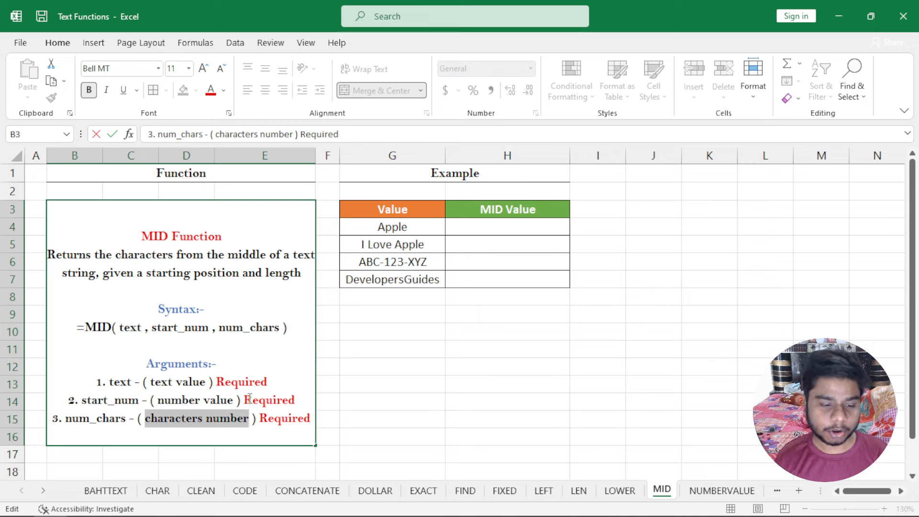
pyautogui.moveTo(259, 418); pyautogui.dragTo(324, 420)
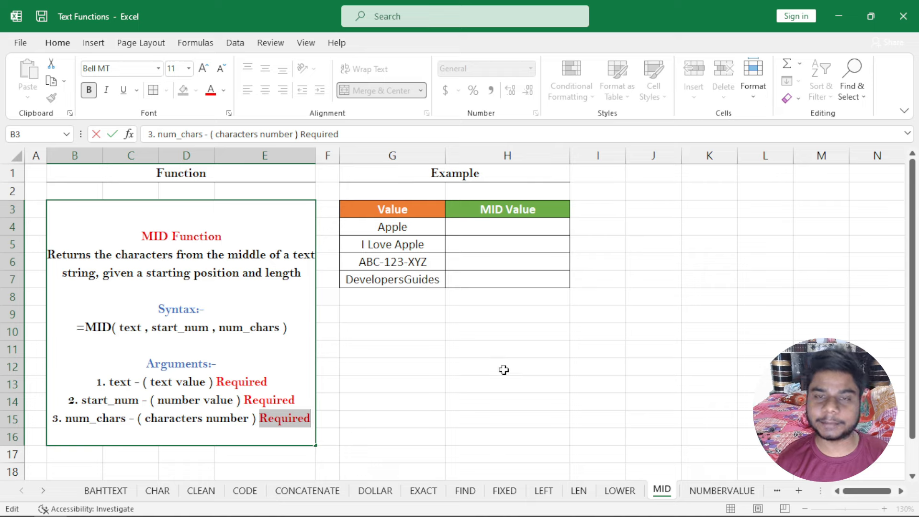
pyautogui.press('Escape')
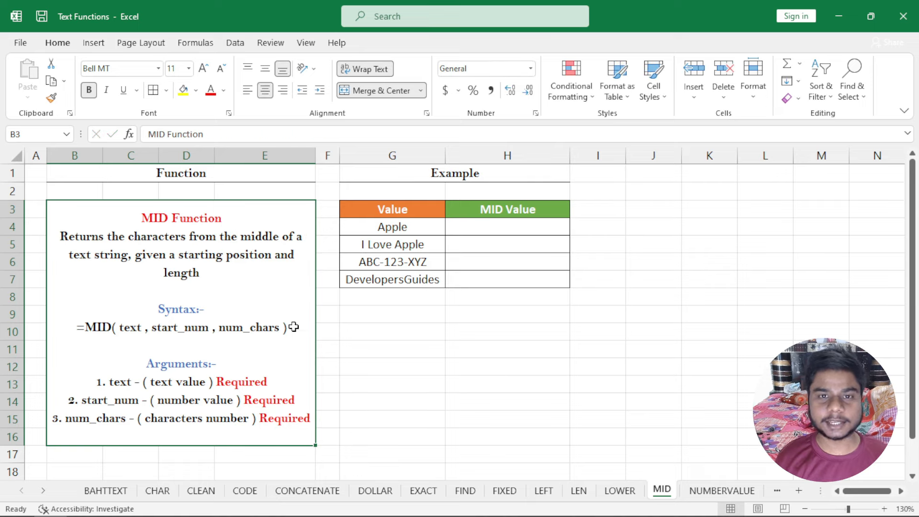
# - Enter =MID(G4,2,2) in H4 to extract two characters from "Apple" starting at the second character
pyautogui.moveTo(389, 226); pyautogui.dragTo(388, 278)
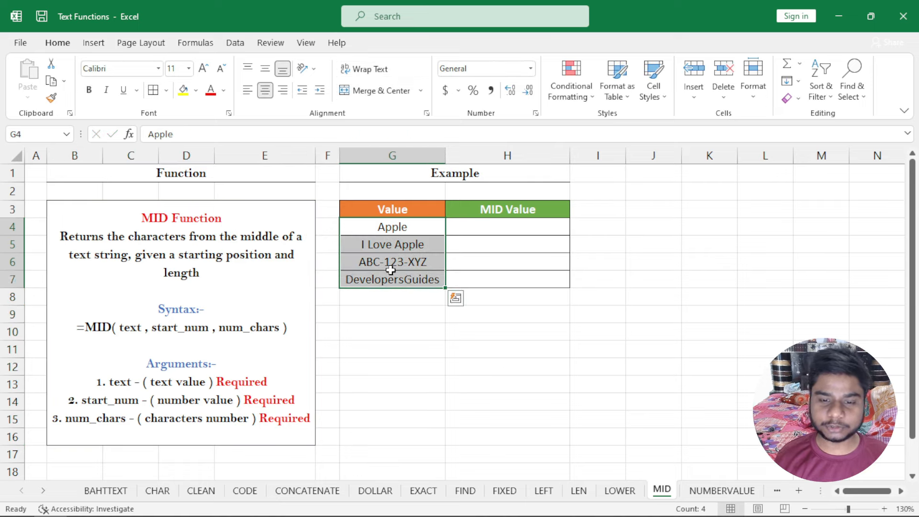
pyautogui.click(499, 228)
pyautogui.moveTo(431, 228); pyautogui.dragTo(421, 274)
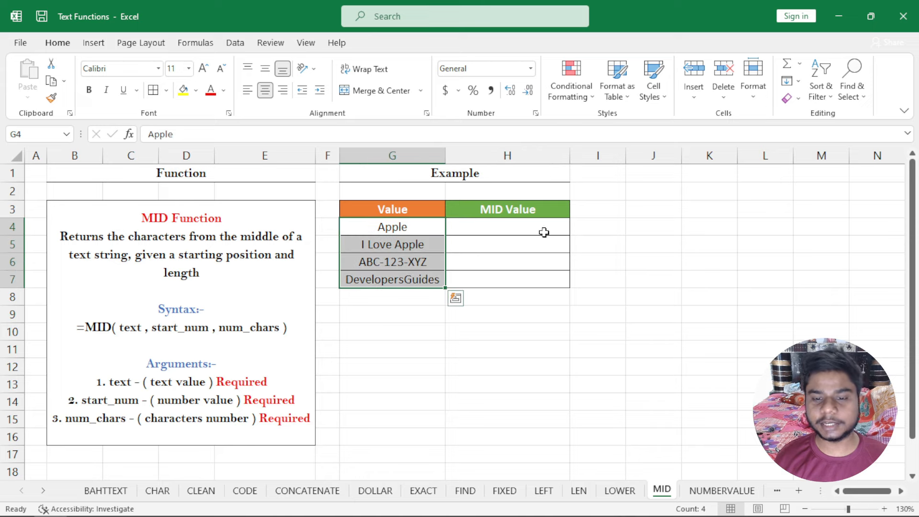
pyautogui.click(543, 231)
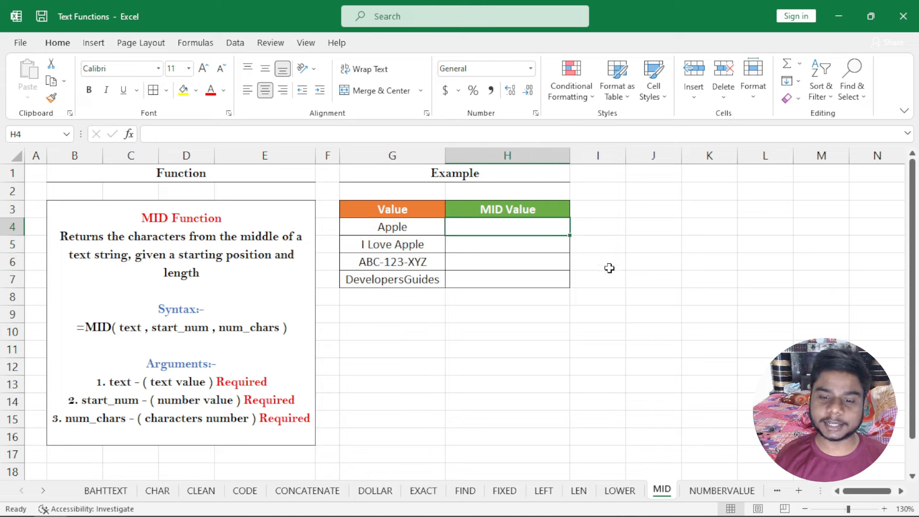
pyautogui.write('=')
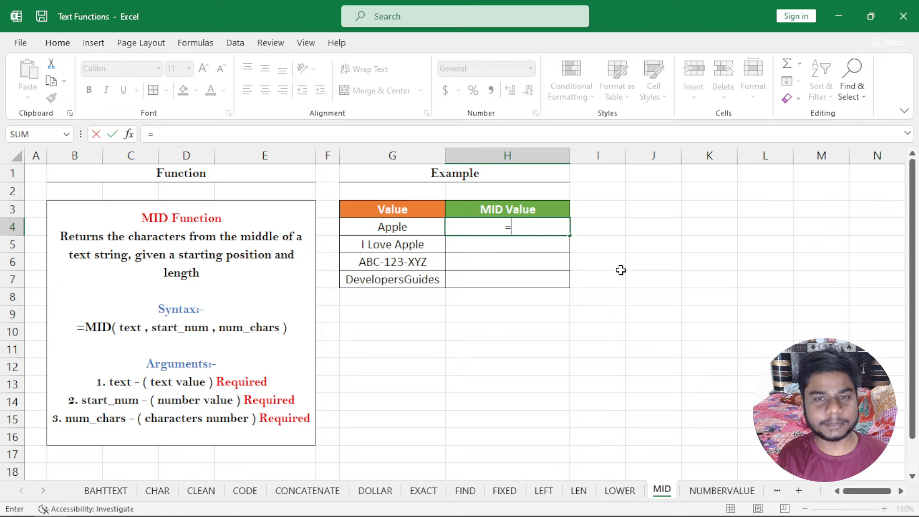
pyautogui.write('mid')
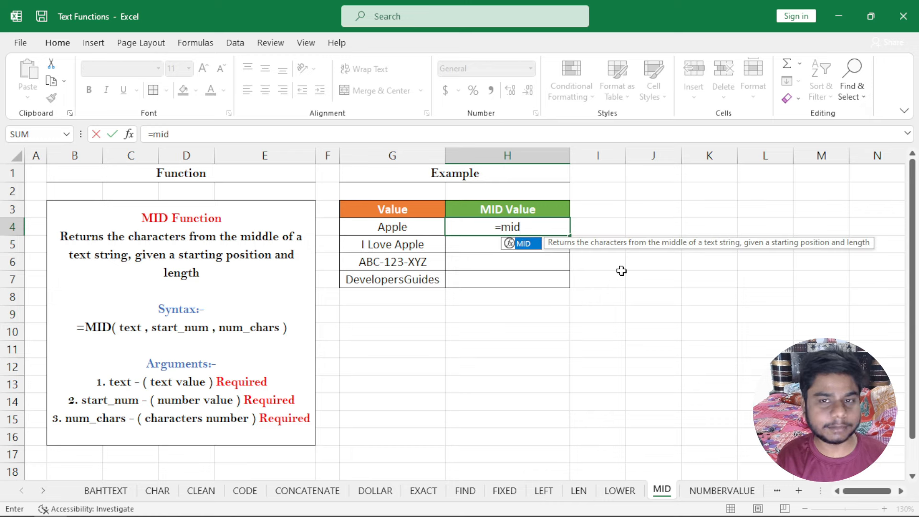
pyautogui.press('Tab')
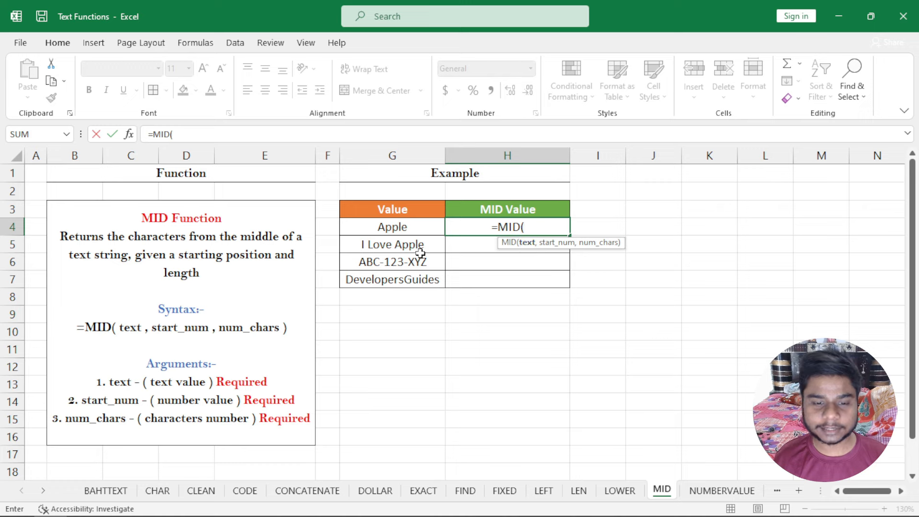
pyautogui.click(386, 228)
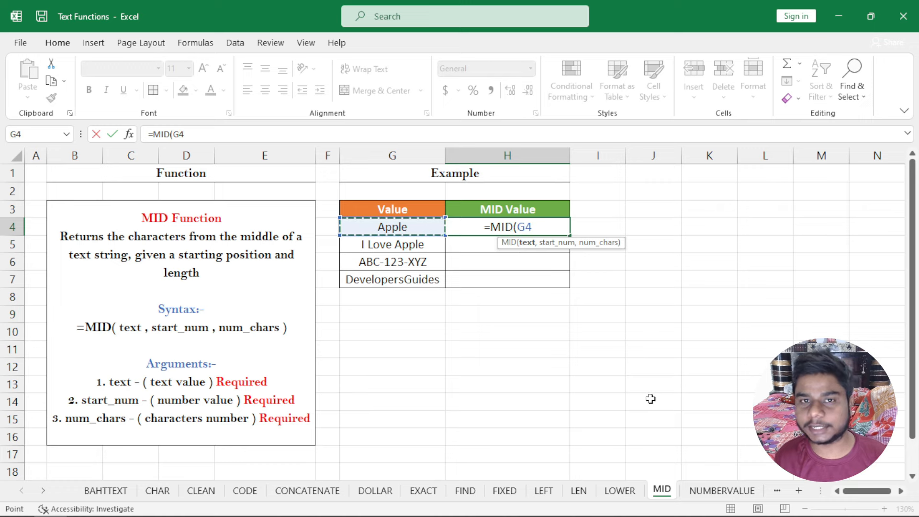
pyautogui.write(',')
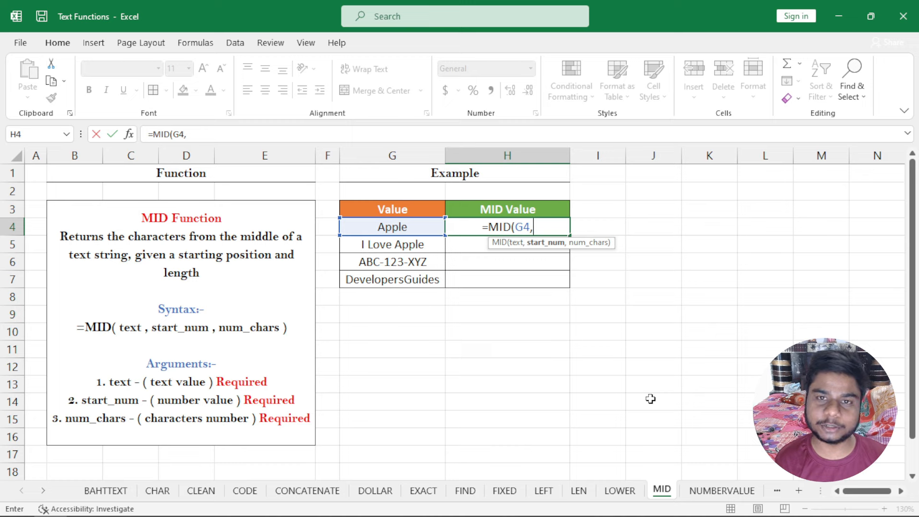
pyautogui.write('2')
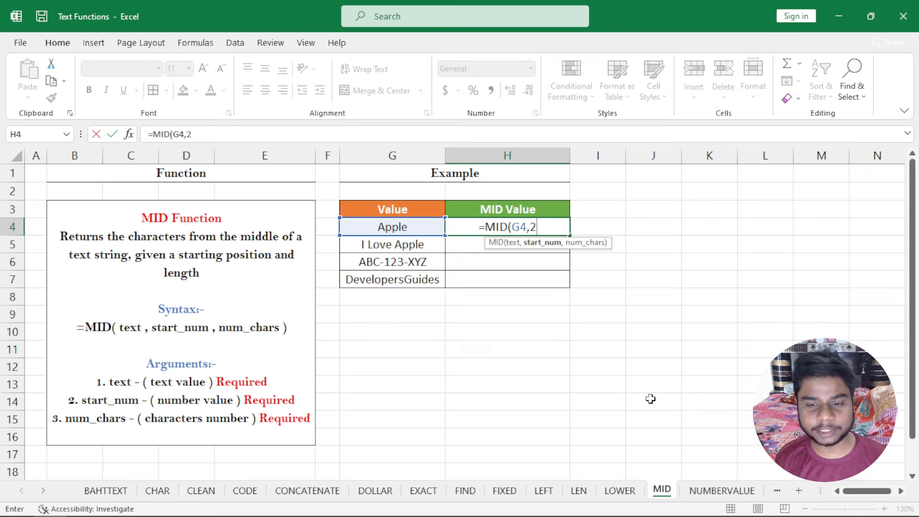
pyautogui.write(',')
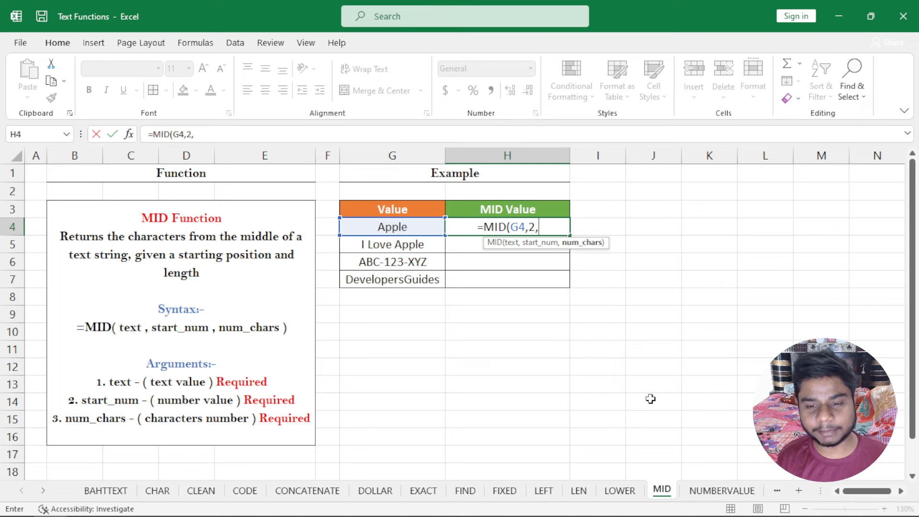
pyautogui.write('2')
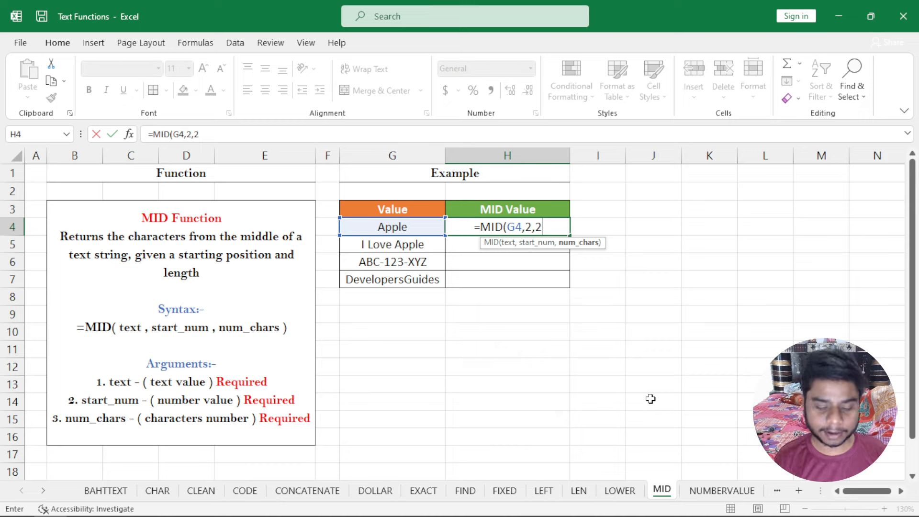
pyautogui.write(')')
pyautogui.hotkey('ctrl', 'Return')
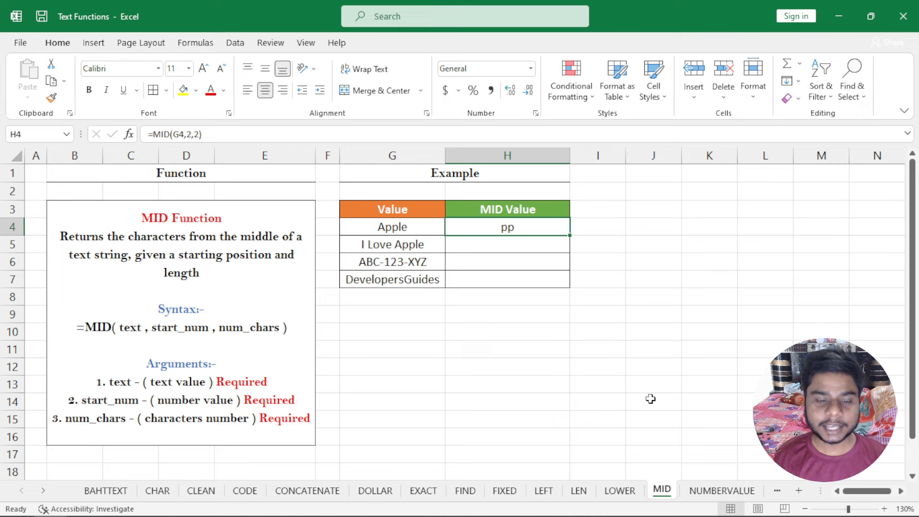
# - Enter =MID(G5,3,4) in H5 to extract four characters from "I Love Apple" starting at the third character
pyautogui.click(432, 242)
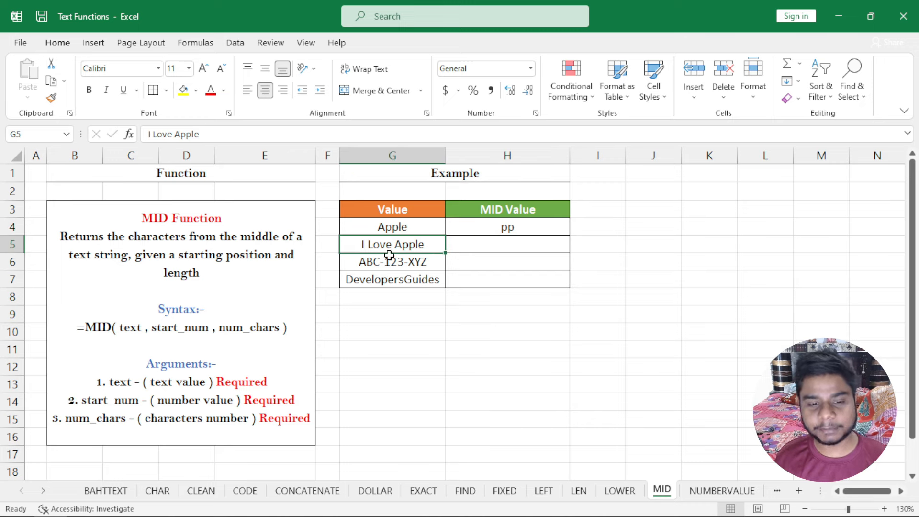
pyautogui.click(502, 248)
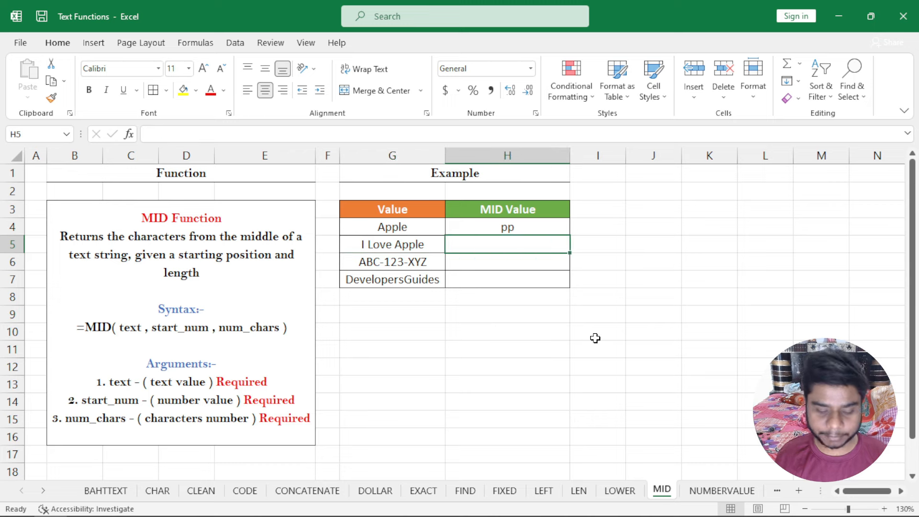
pyautogui.write('=mk')
pyautogui.press('BackSpace')
pyautogui.write('i')
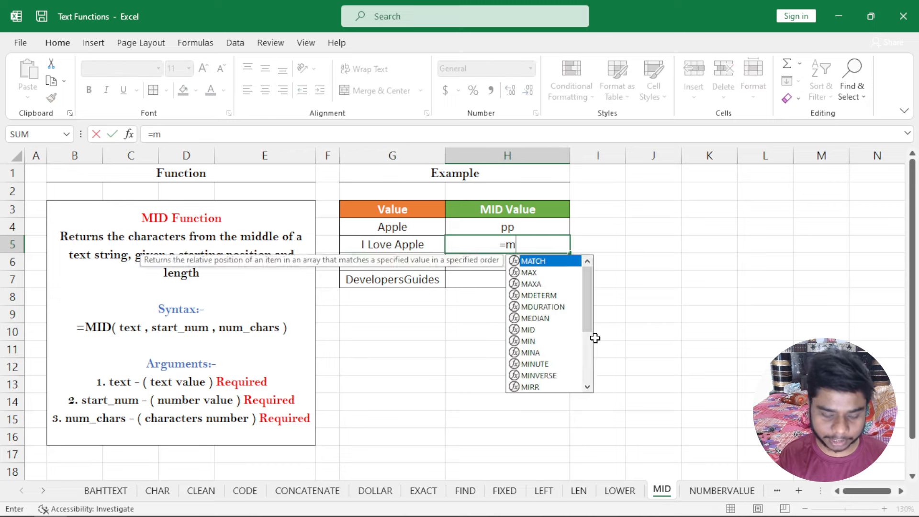
pyautogui.press('Tab')
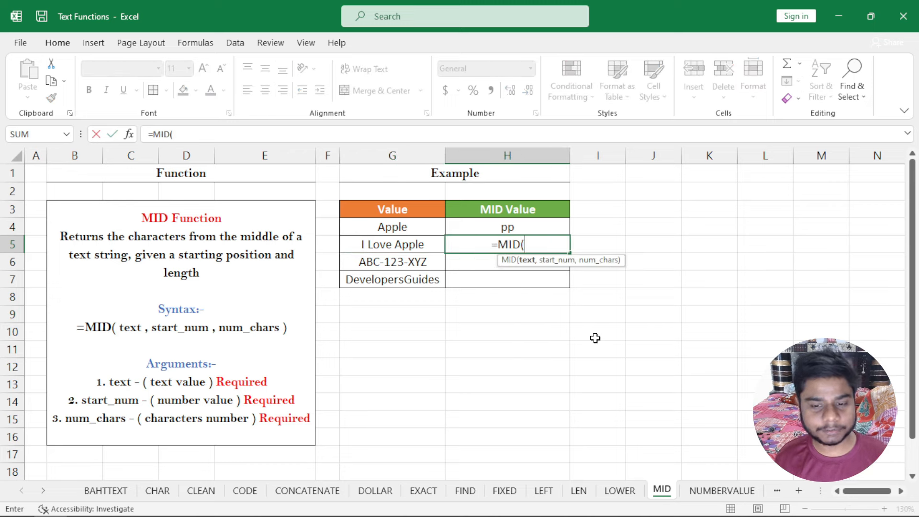
pyautogui.click(405, 246)
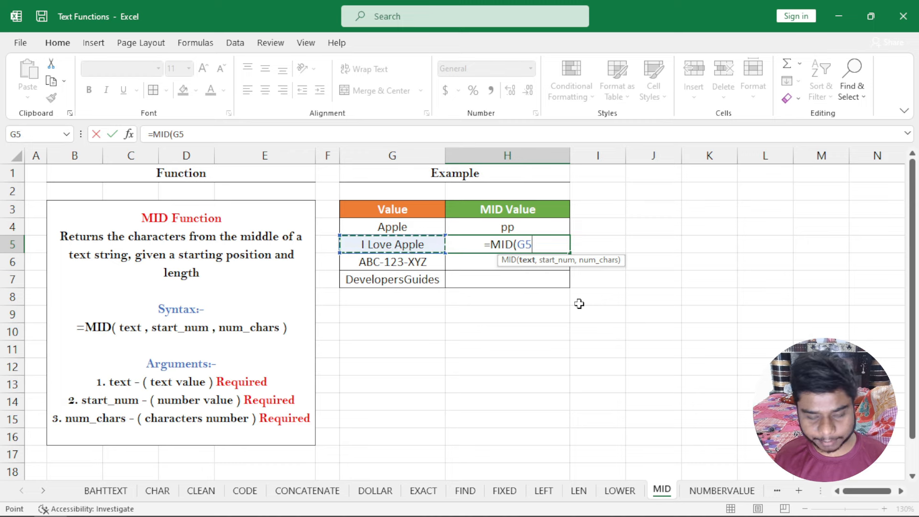
pyautogui.write(',')
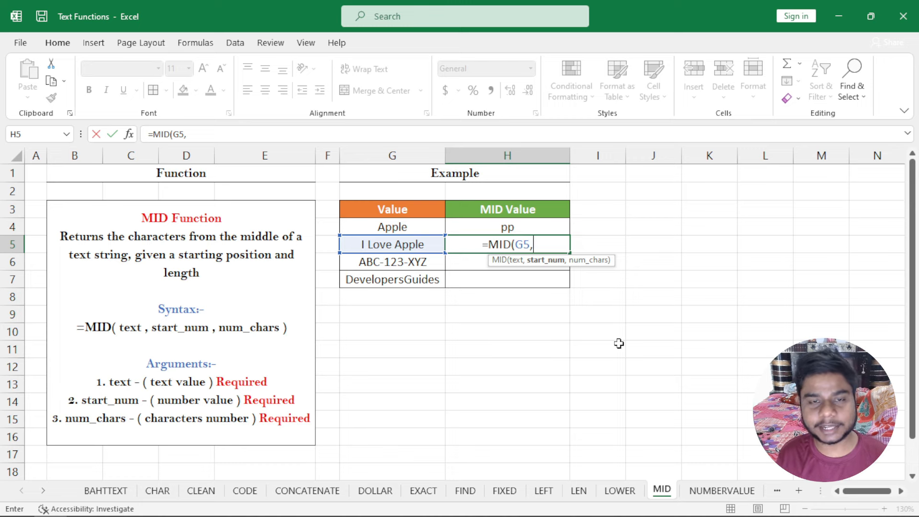
pyautogui.write('3')
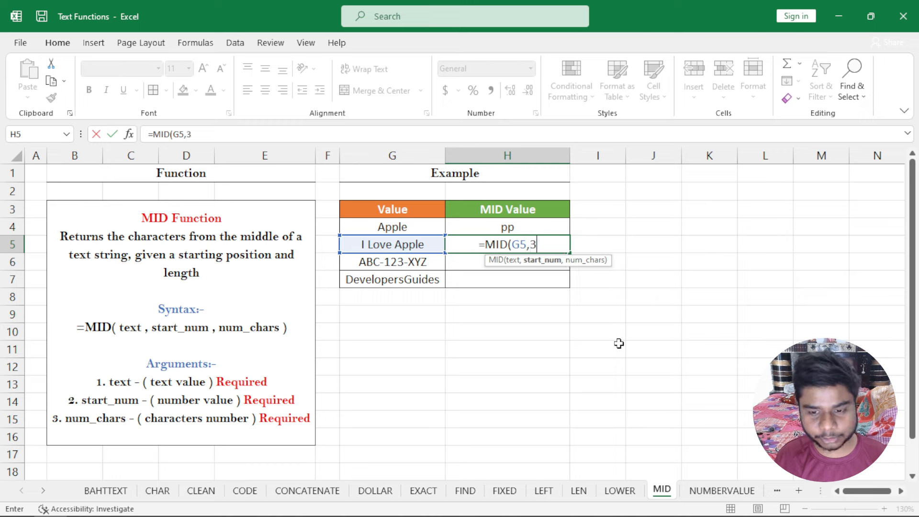
pyautogui.write(',')
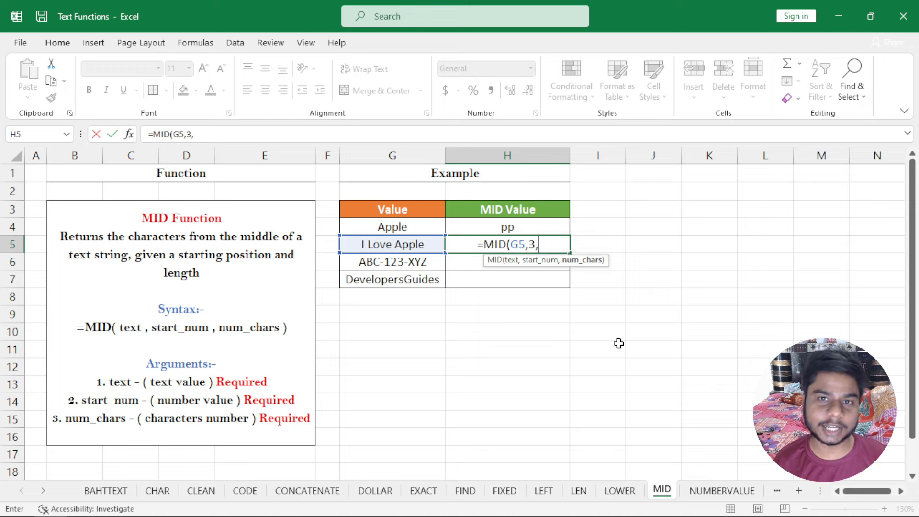
pyautogui.write('4')
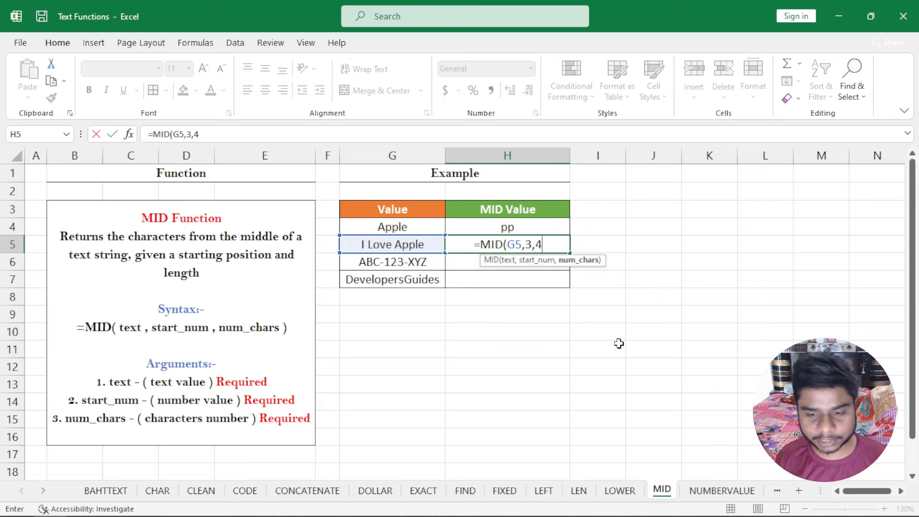
pyautogui.write(')')
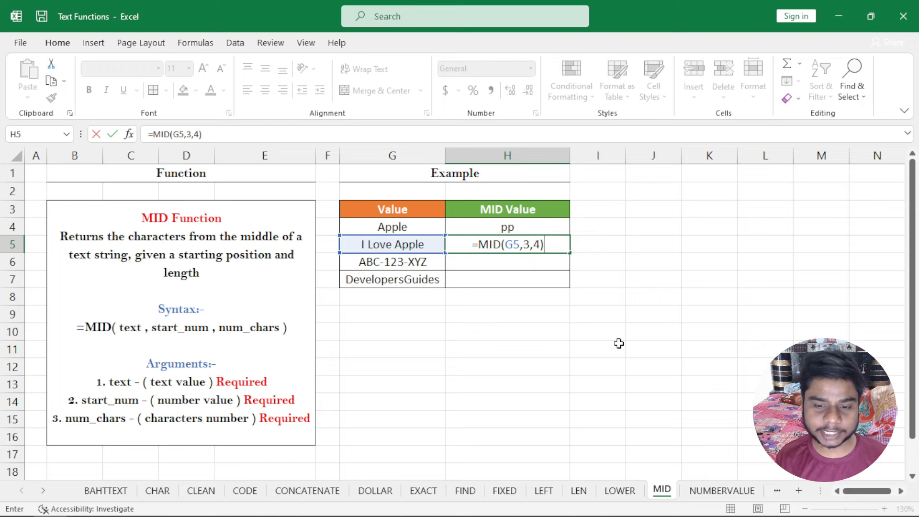
pyautogui.press('Return')
pyautogui.press('Up')
# - Enter =MID(G6,5,3) in H6 to extract three characters from "ABC-123-XYZ" starting at the fifth character
pyautogui.press('Down')
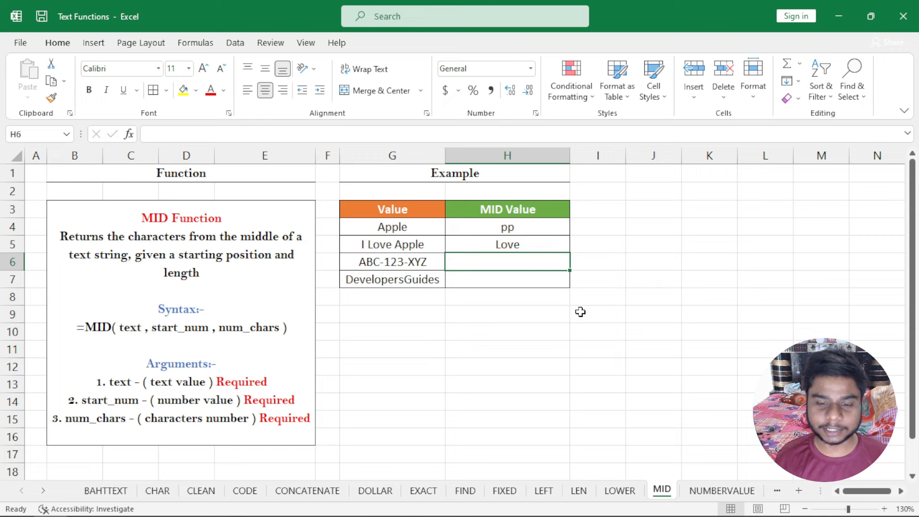
pyautogui.write('=mid')
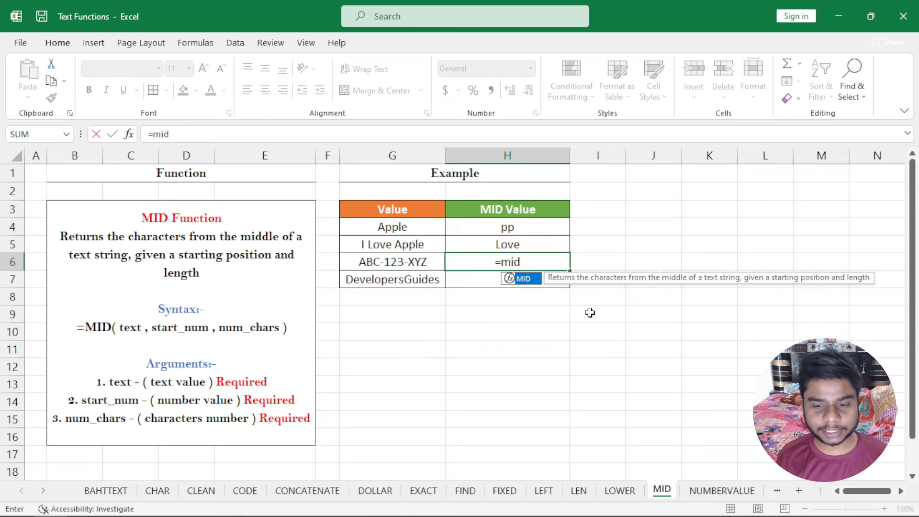
pyautogui.press('Tab')
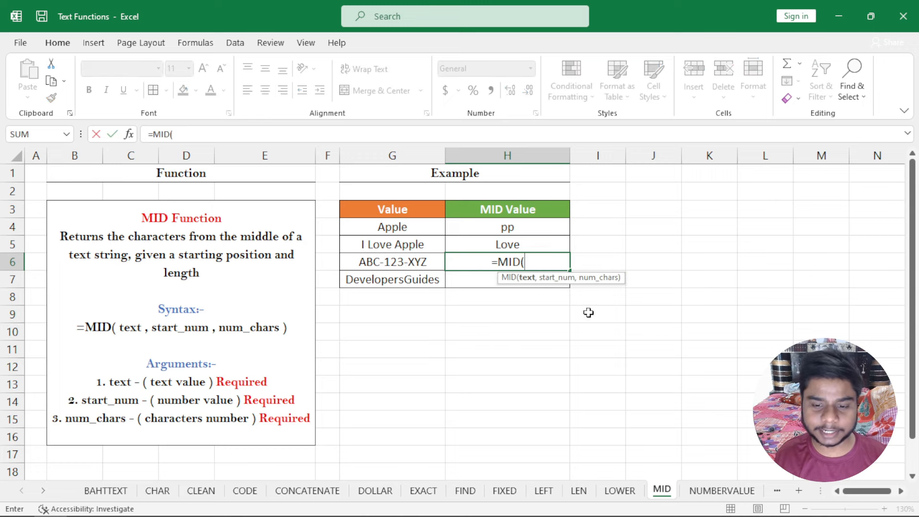
pyautogui.click(398, 258)
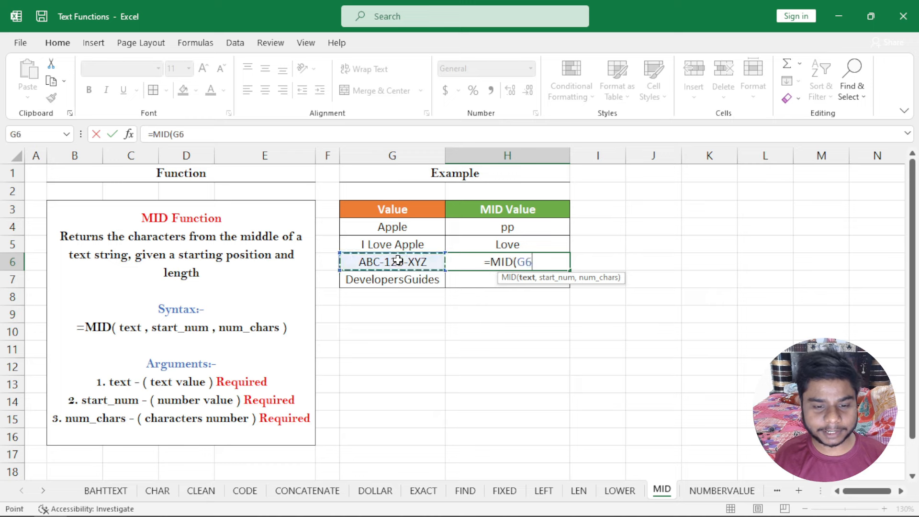
pyautogui.write(',')
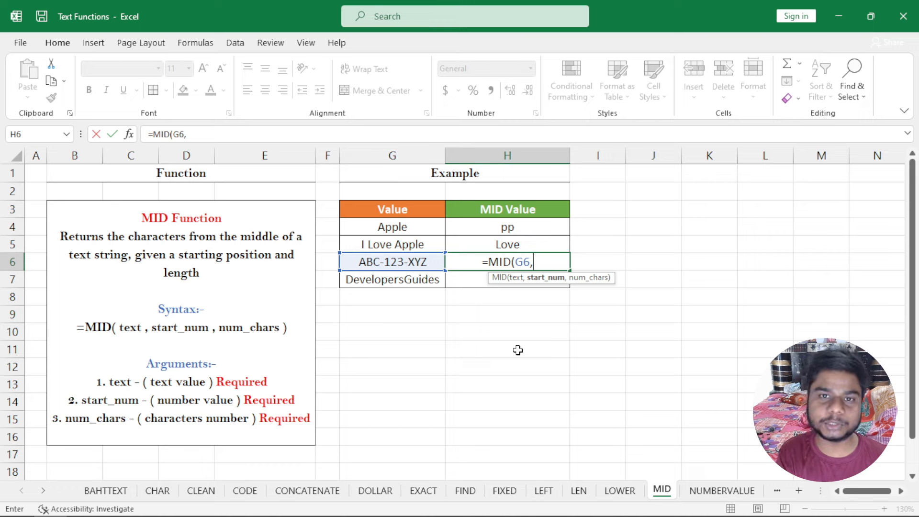
pyautogui.write('5')
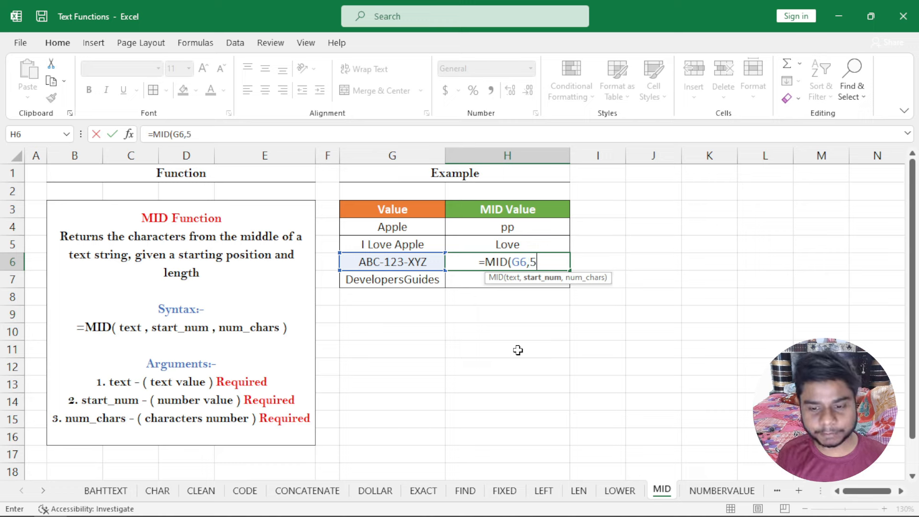
pyautogui.write(',')
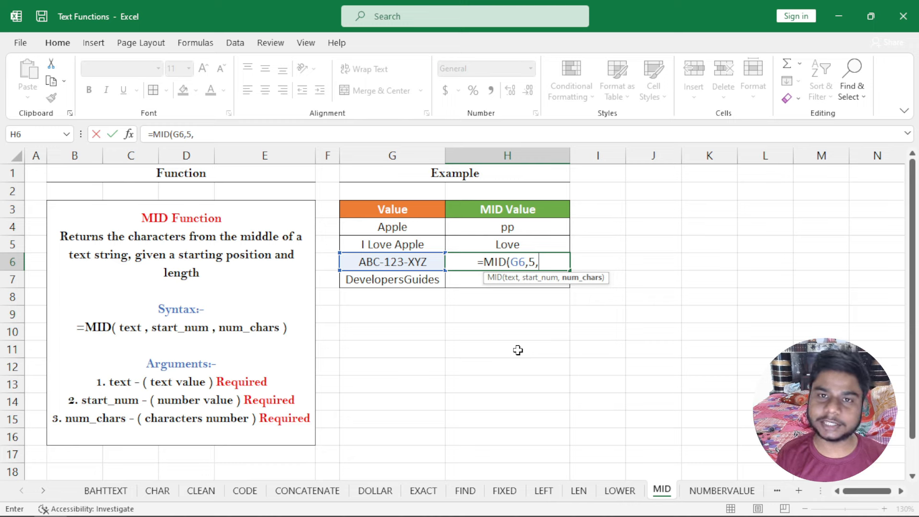
pyautogui.write('3')
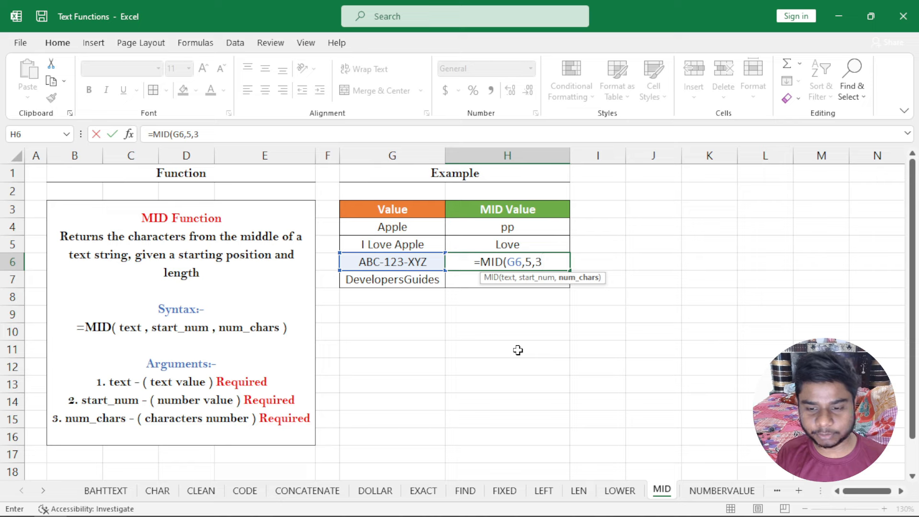
pyautogui.write(')')
pyautogui.press('Return')
pyautogui.press('Up')
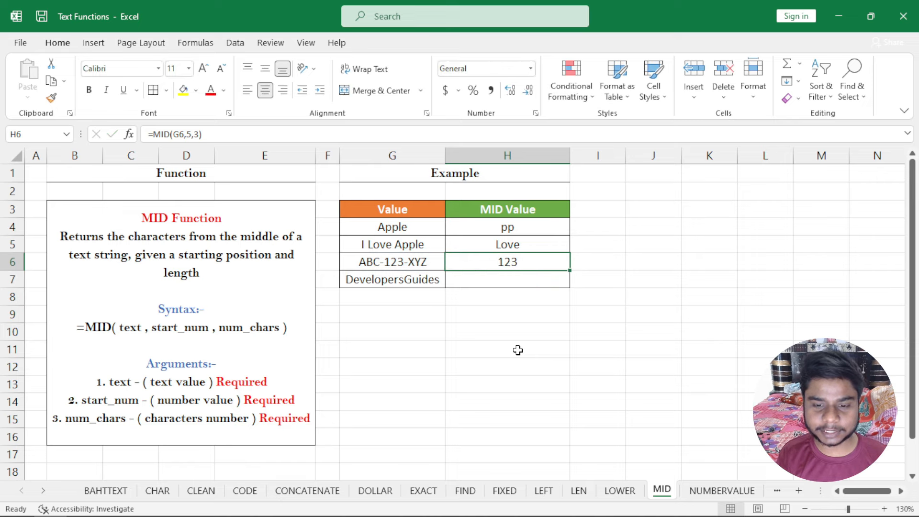
# - Enter =MID(G7,11,6) in H7 to extract six characters from "DevelopersGuides" starting at the eleventh character
pyautogui.press('Down')
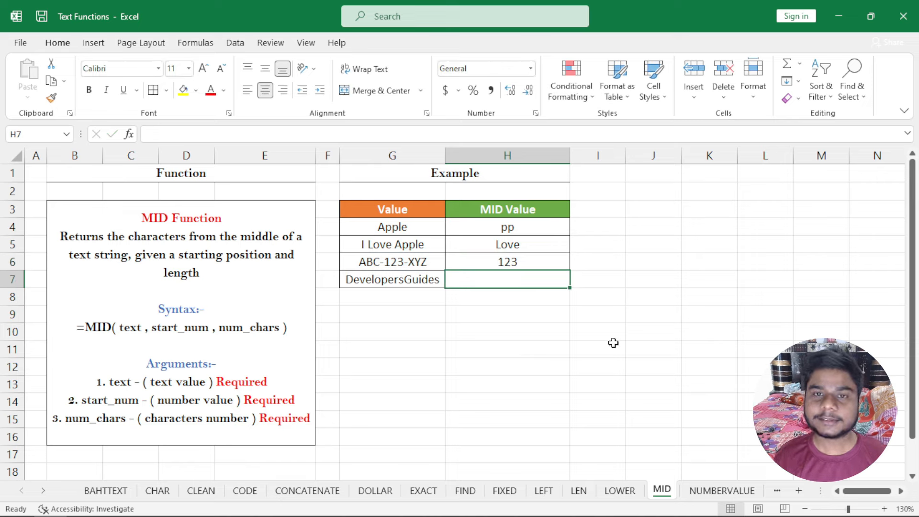
pyautogui.click(441, 278)
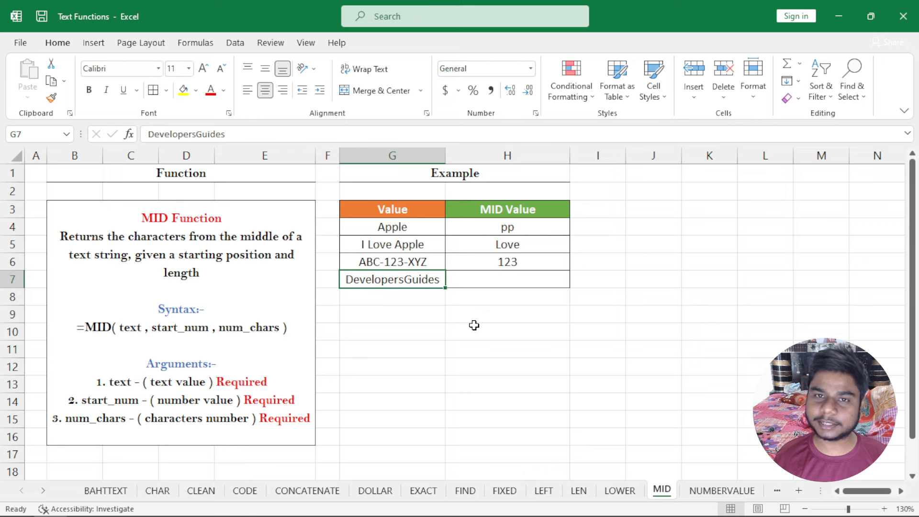
pyautogui.click(501, 286)
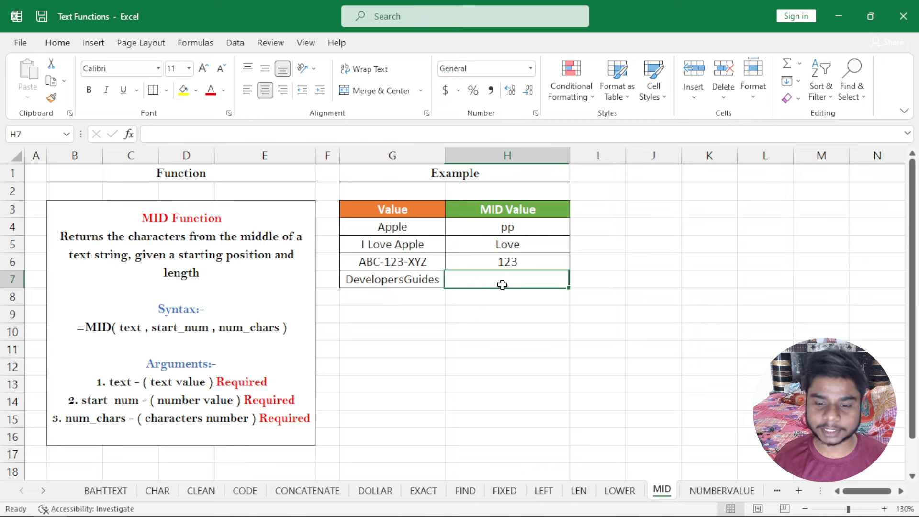
pyautogui.write('=mid')
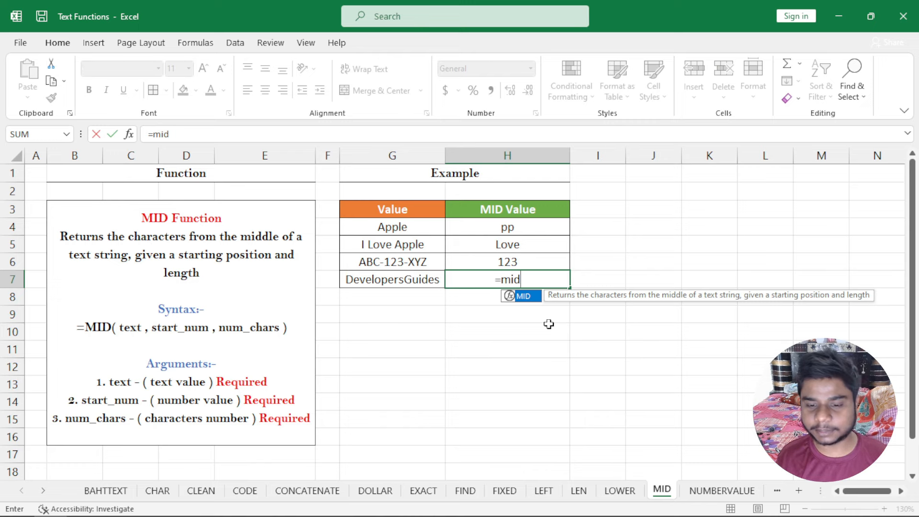
pyautogui.press('Tab')
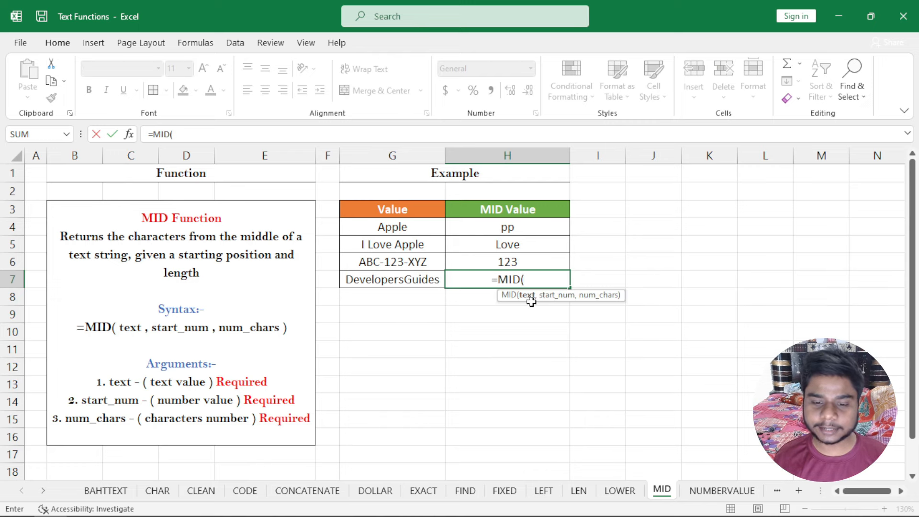
pyautogui.click(414, 276)
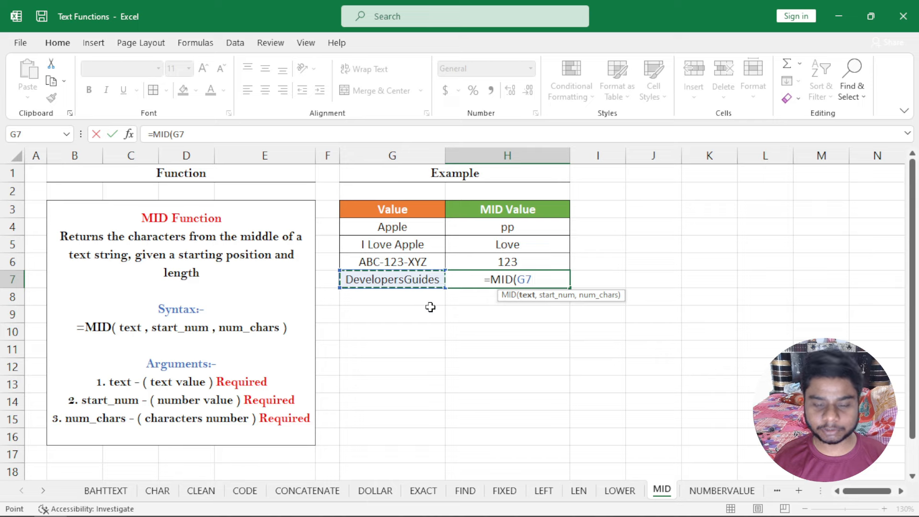
pyautogui.write(',')
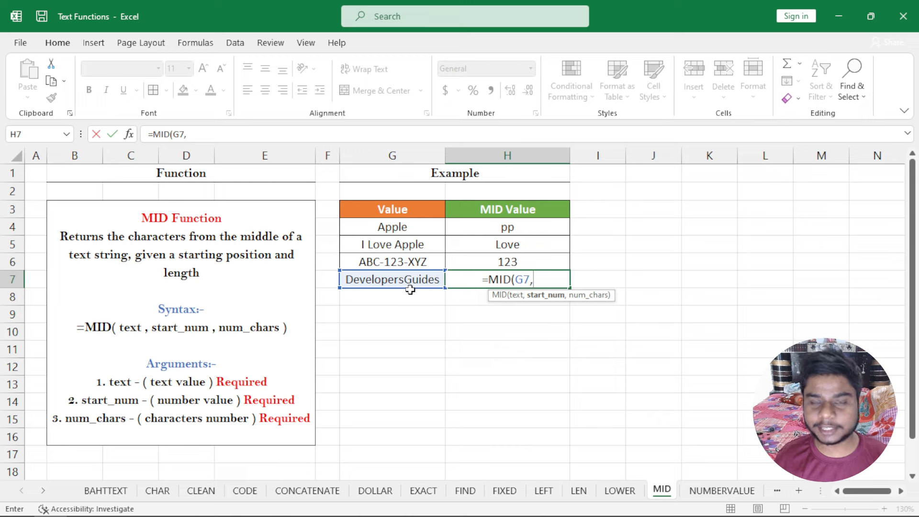
pyautogui.write('11')
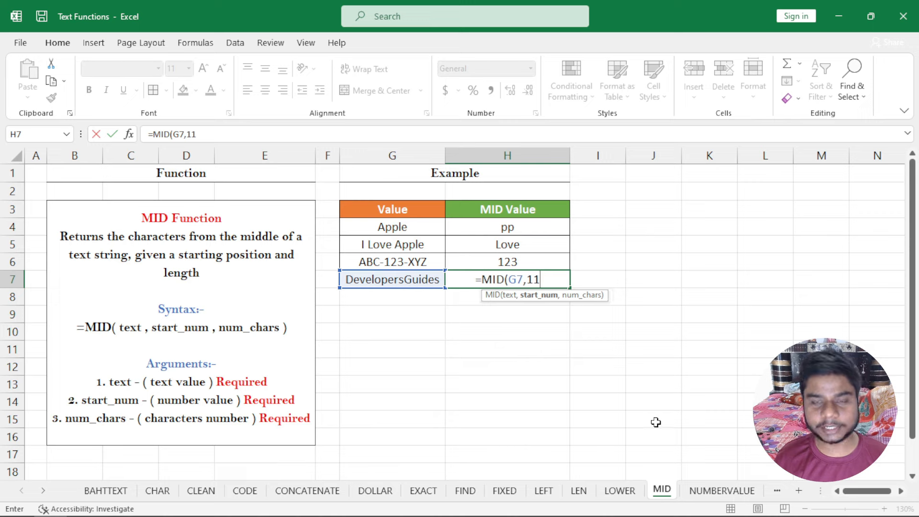
pyautogui.write(',')
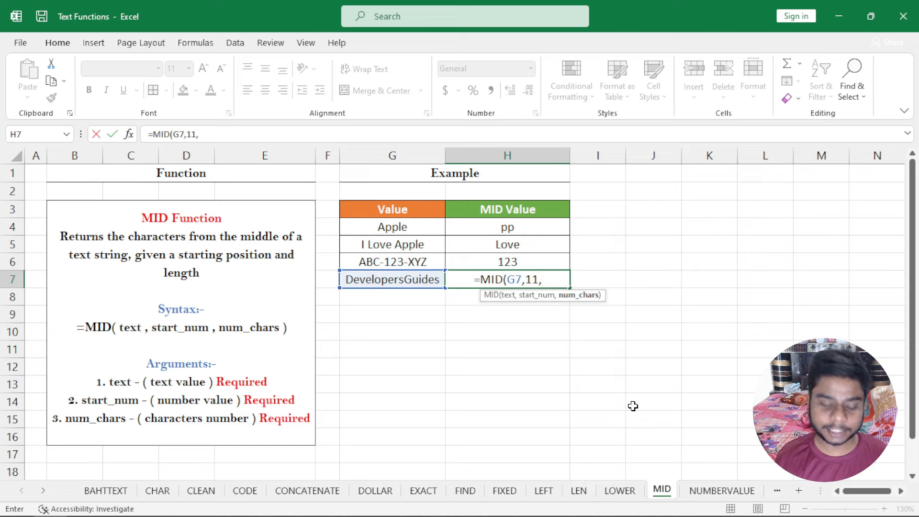
pyautogui.write('6')
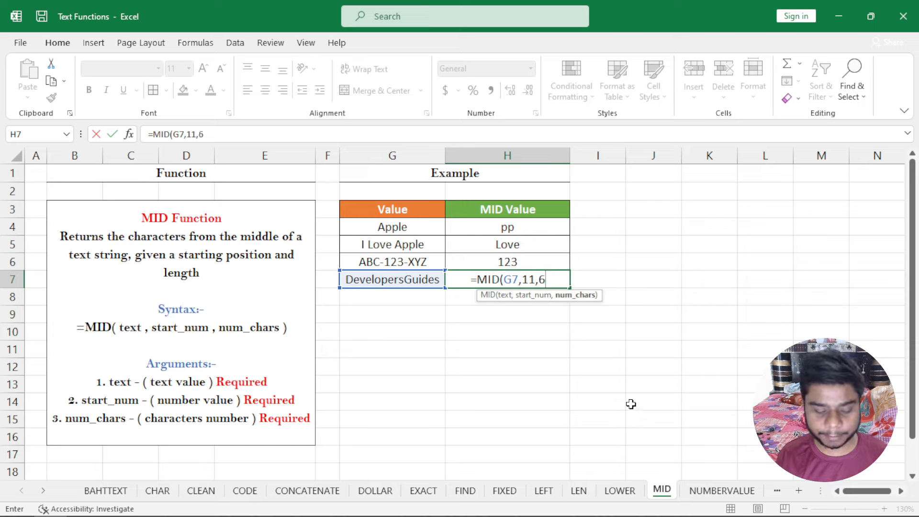
pyautogui.write(')')
pyautogui.press('Return')
pyautogui.press('Up')
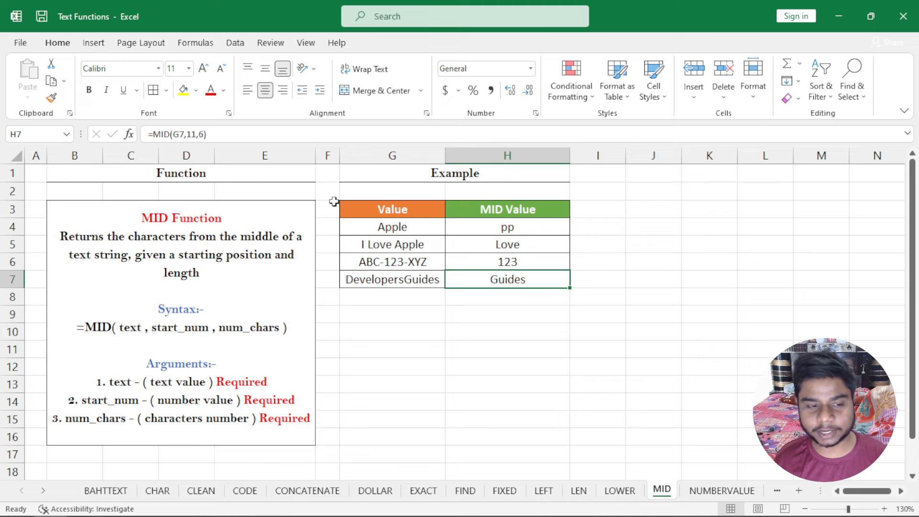
pyautogui.click(215, 219)
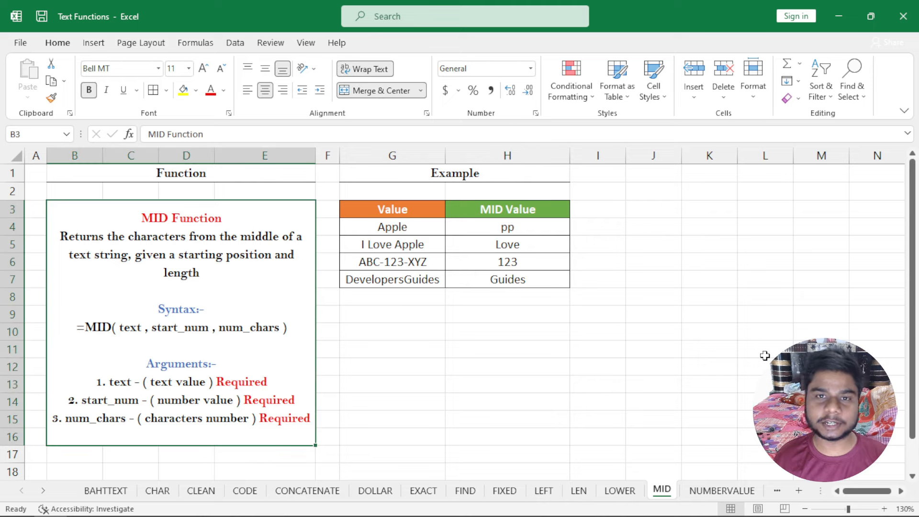